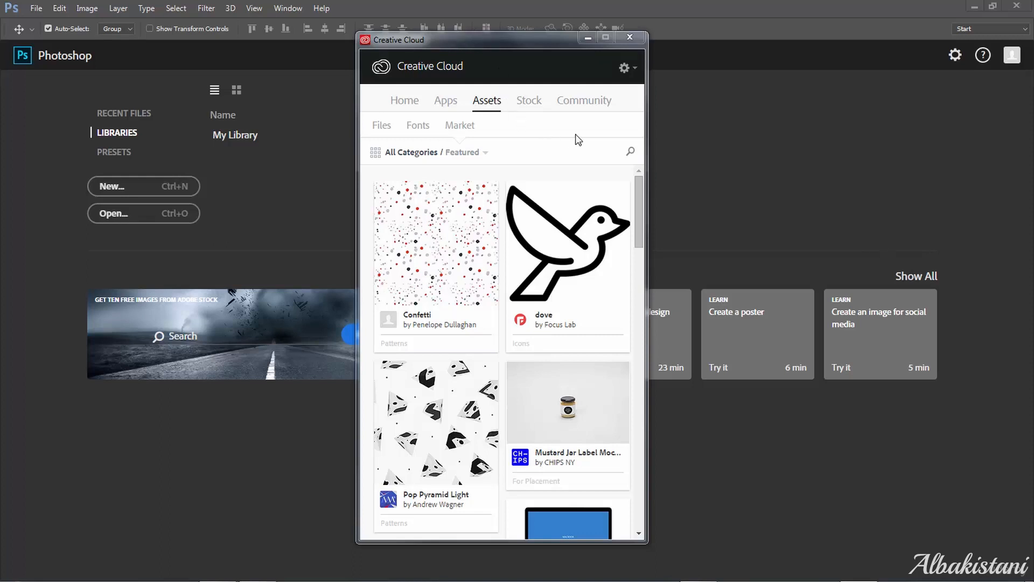
Search the Creative Cloud market assets for "mockups" and browse the results.
{"action": "left_click", "coordinate": [631, 152]}
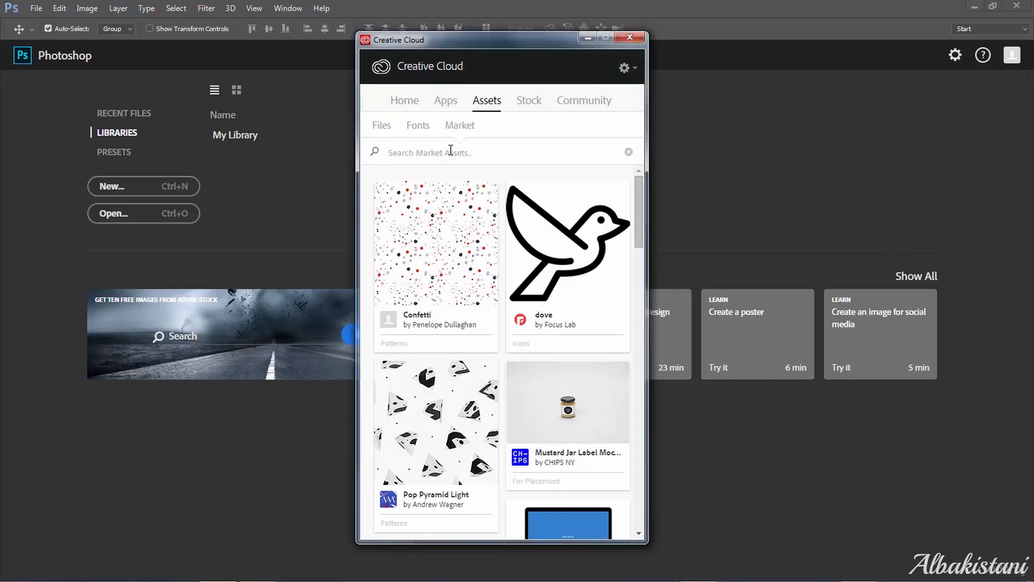
{"action": "type", "text": "mockups"}
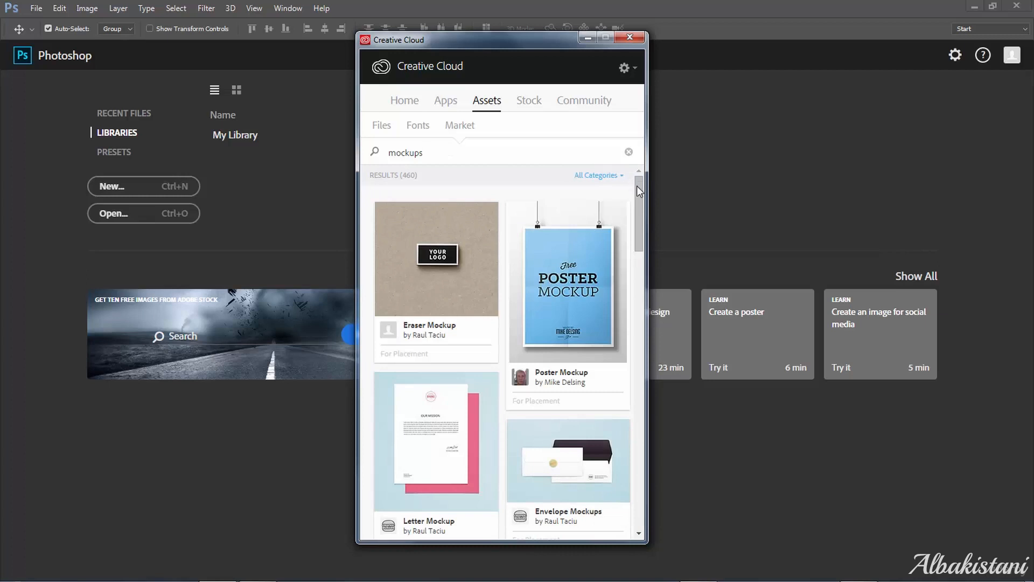
{"action": "left_click_drag", "start_coordinate": [642, 206], "coordinate": [655, 469]}
{"action": "mouse_move", "coordinate": [620, 408]}
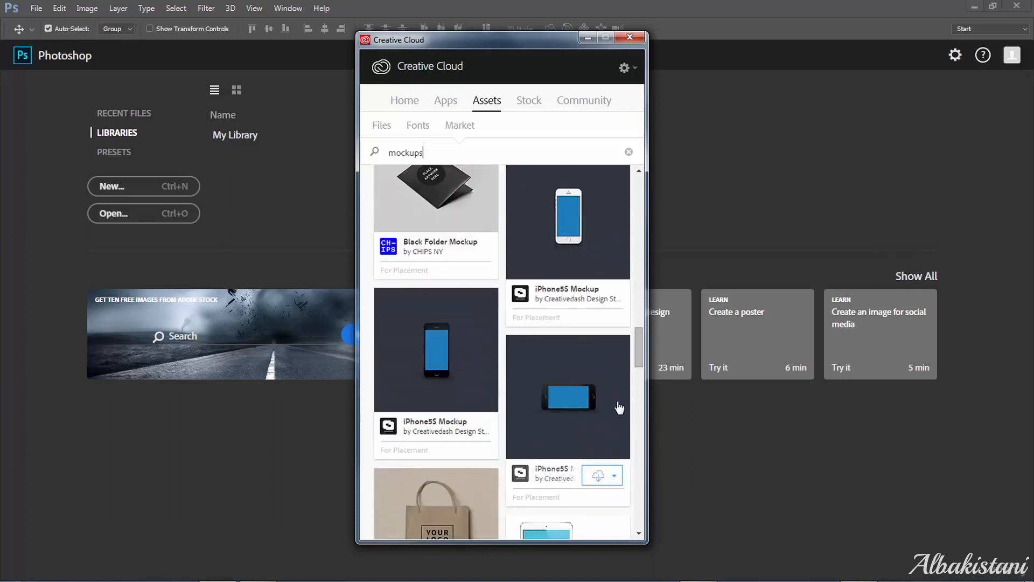
{"action": "left_click_drag", "start_coordinate": [638, 345], "coordinate": [634, 178]}
Search the market assets for "ipad mockup" and view the iPad (cover) mockup's details.
{"action": "double_click", "coordinate": [487, 160]}
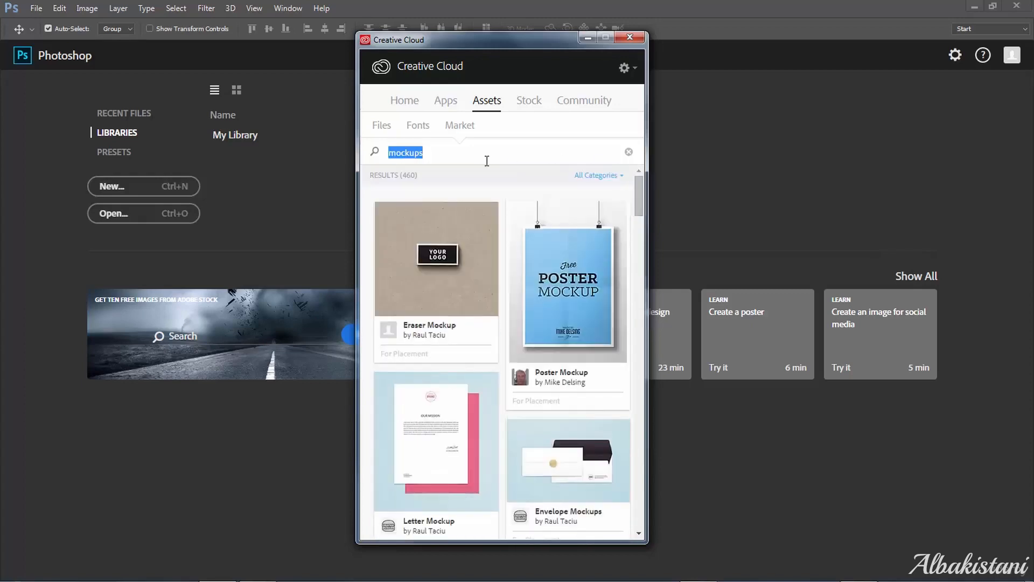
{"action": "type", "text": "ipad mockup"}
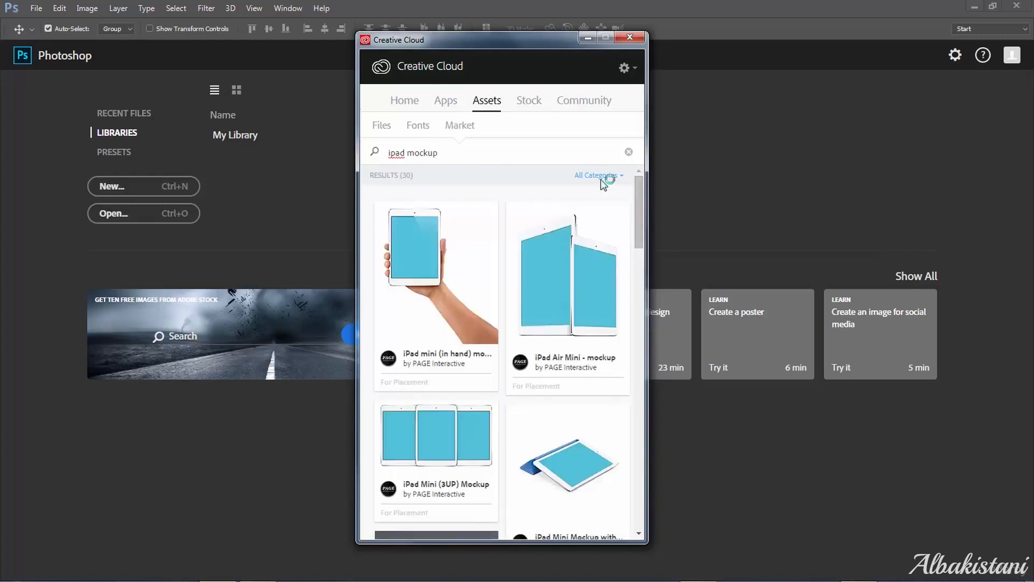
{"action": "left_click_drag", "start_coordinate": [642, 199], "coordinate": [648, 382]}
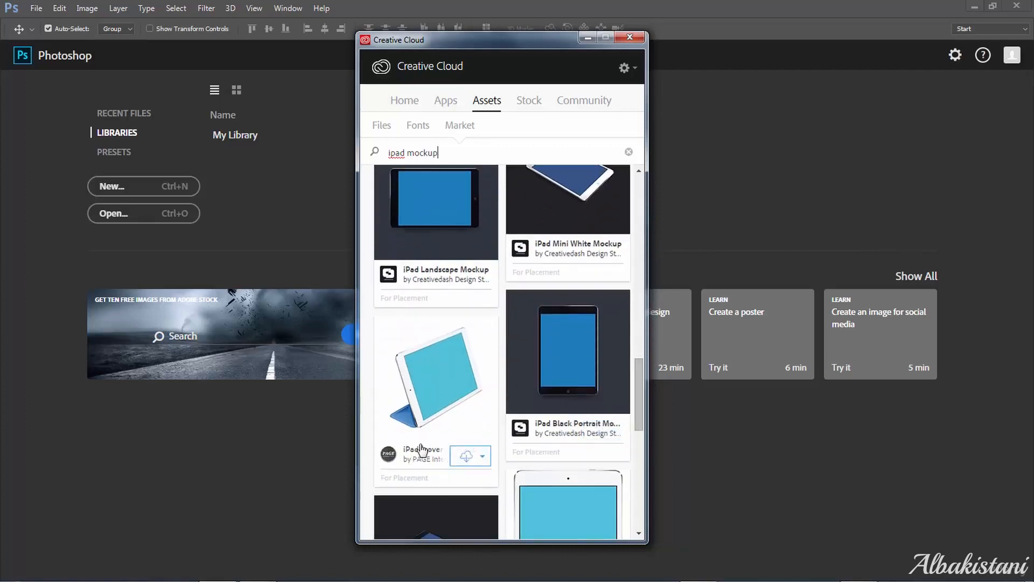
{"action": "left_click", "coordinate": [433, 375]}
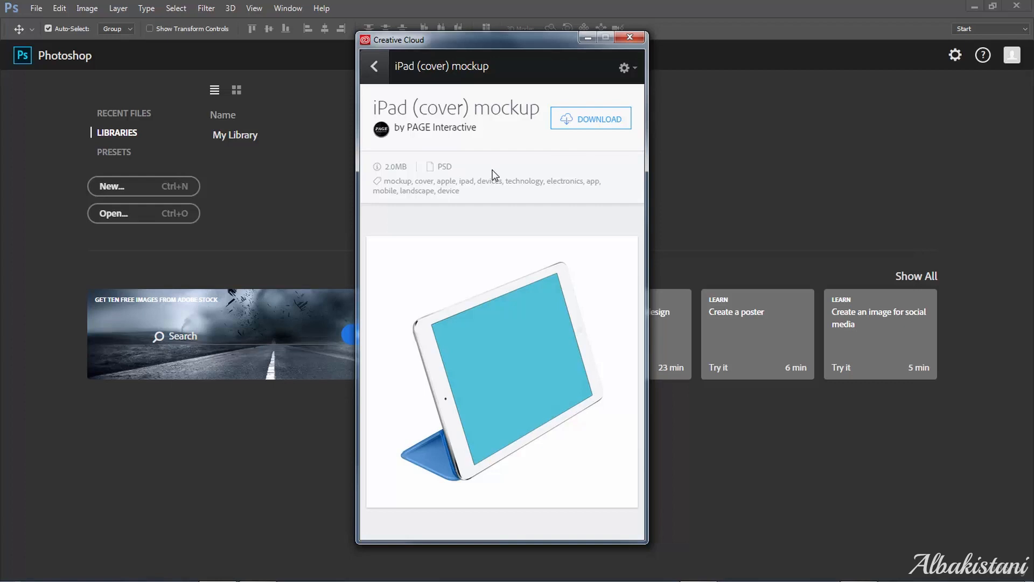
{"action": "left_click", "coordinate": [375, 66]}
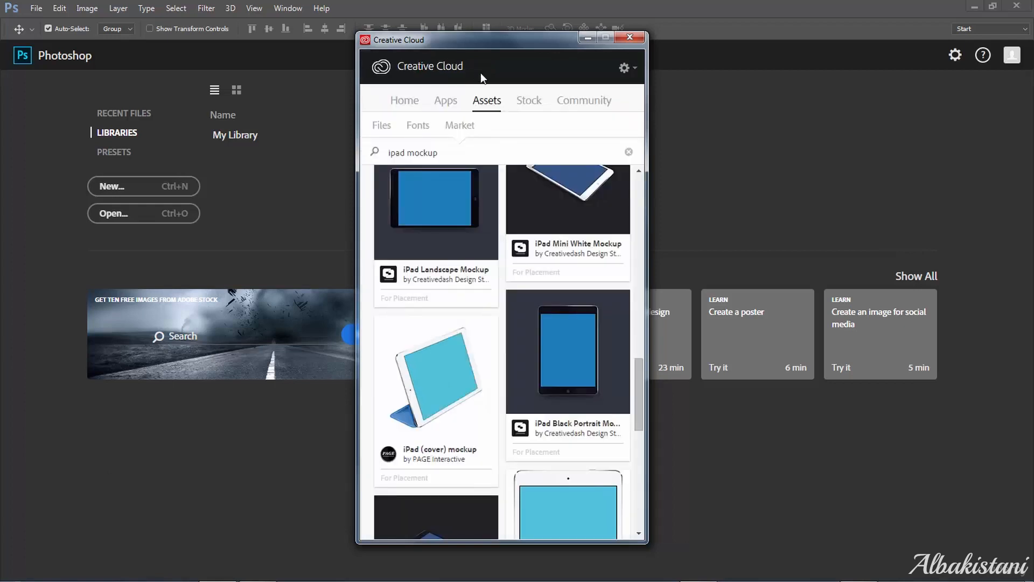
Search the market assets for "book mockup", view the Hardcover Book MockUp's details, and minimize Creative Cloud.
{"action": "left_click", "coordinate": [628, 152]}
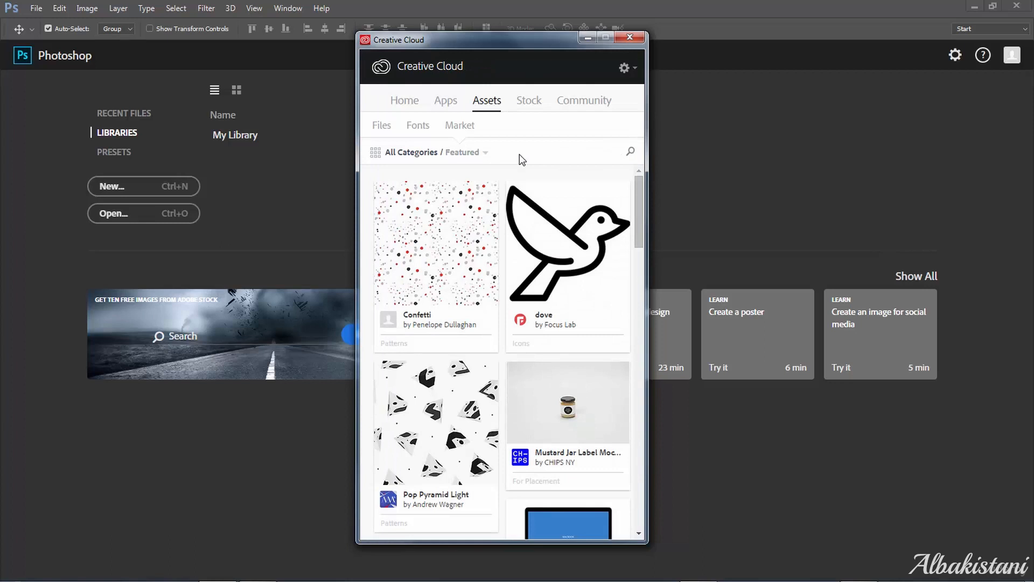
{"action": "left_click", "coordinate": [630, 151]}
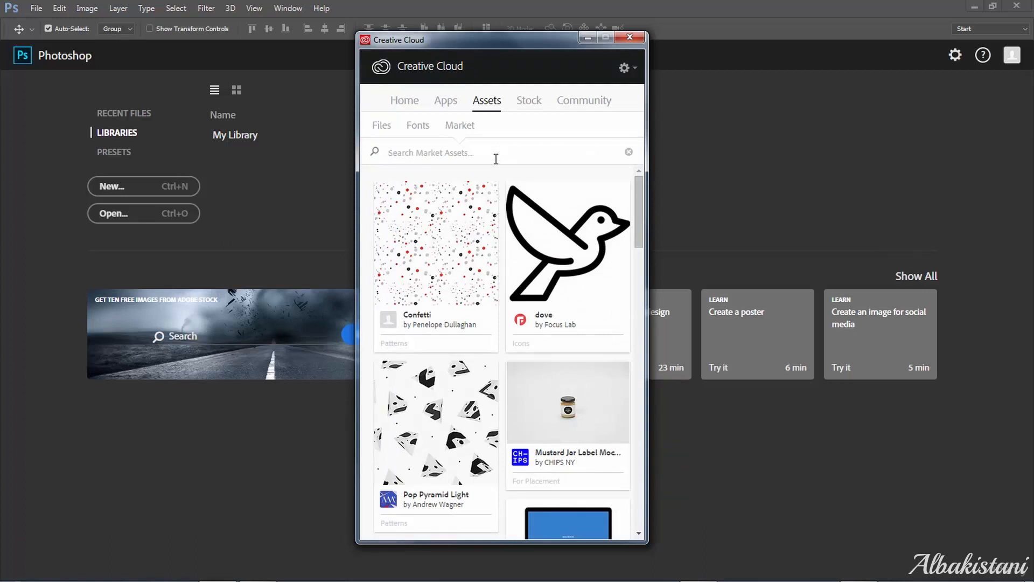
{"action": "type", "text": "book mockup"}
{"action": "key", "text": "Return"}
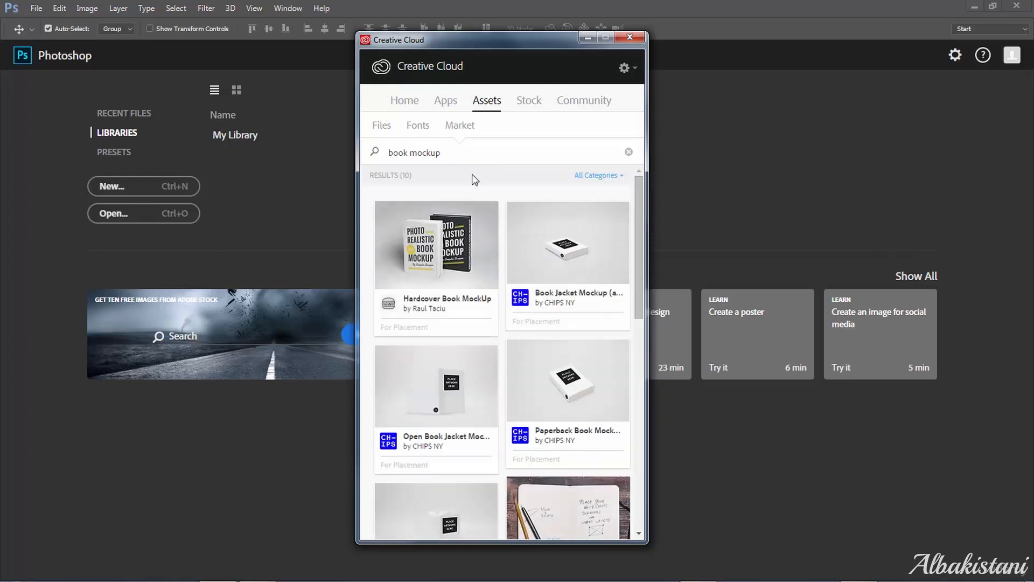
{"action": "mouse_move", "coordinate": [431, 272]}
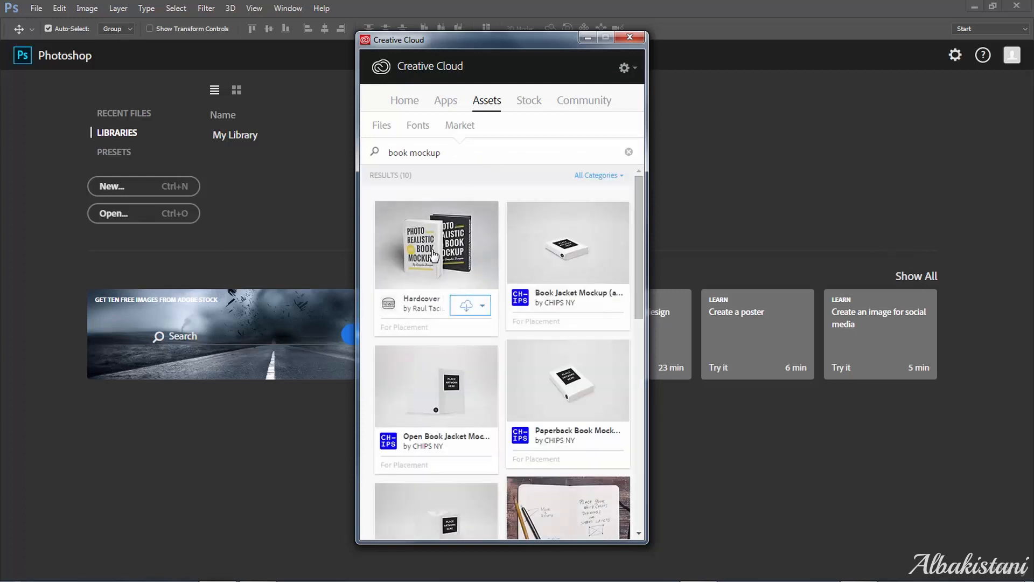
{"action": "left_click", "coordinate": [435, 255]}
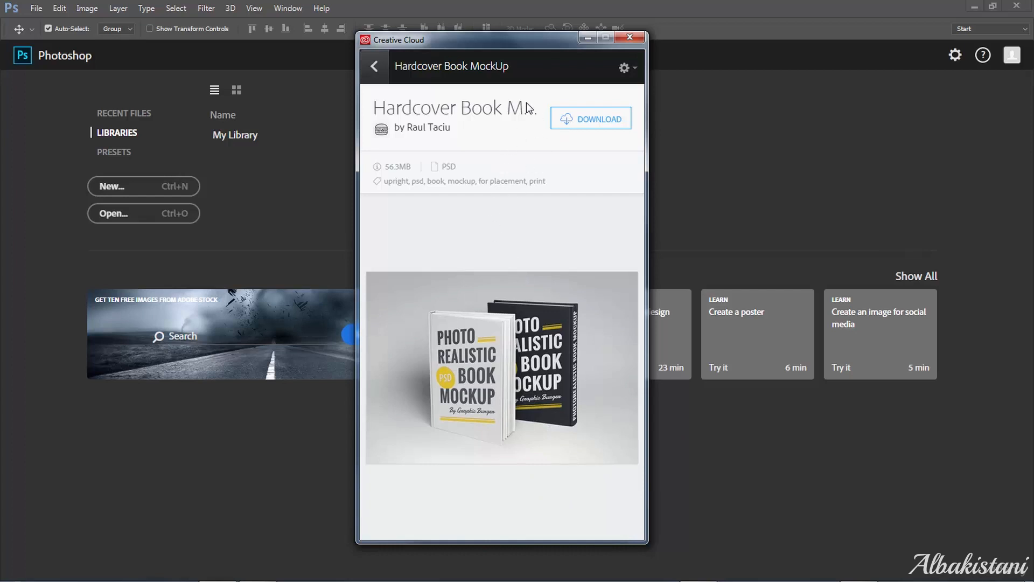
{"action": "left_click", "coordinate": [586, 37]}
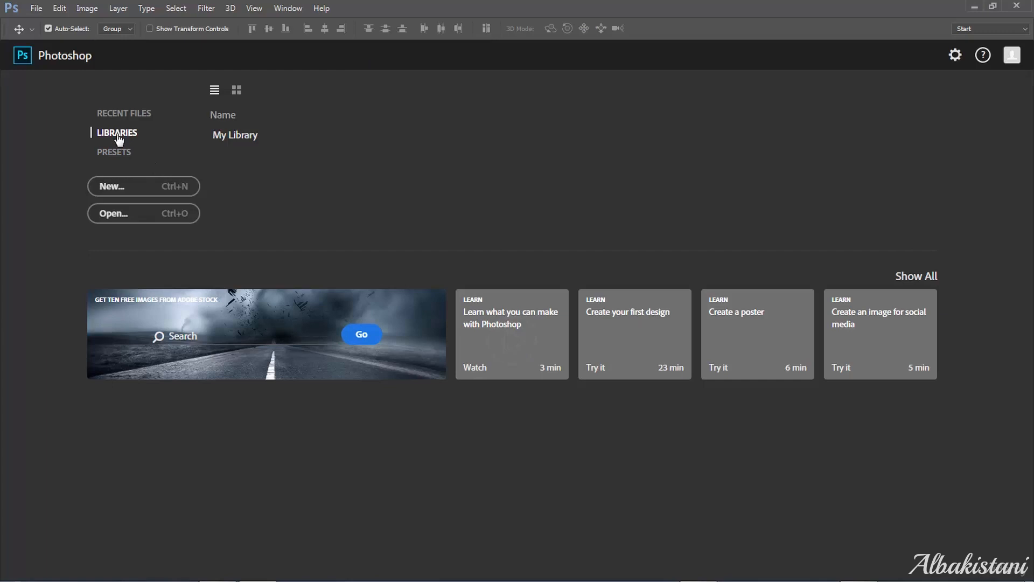
Open the iPad (cover) mockup from My Library for editing in Photoshop and expand its iPad Mini layer group.
{"action": "left_click", "coordinate": [229, 138]}
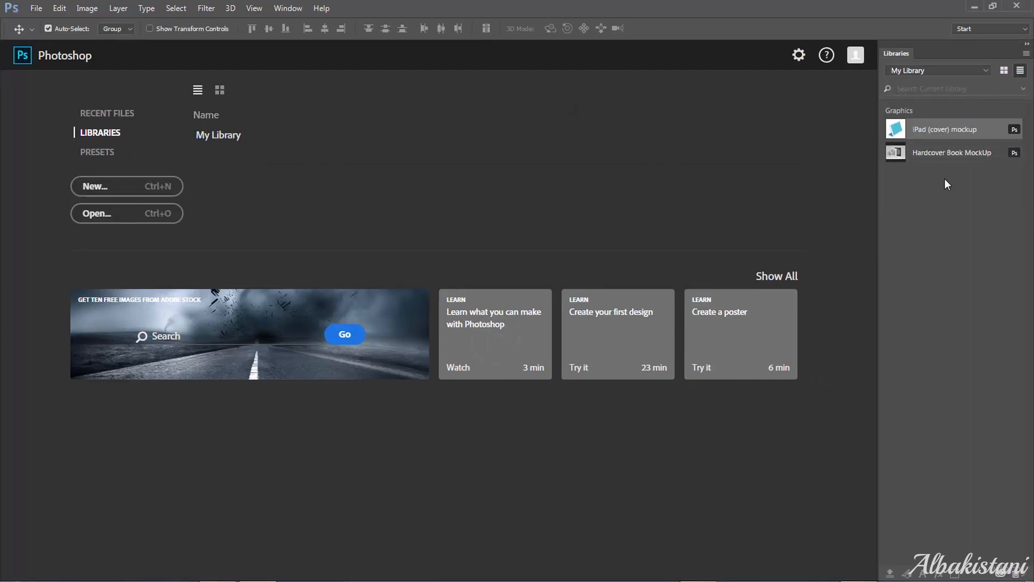
{"action": "right_click", "coordinate": [977, 130]}
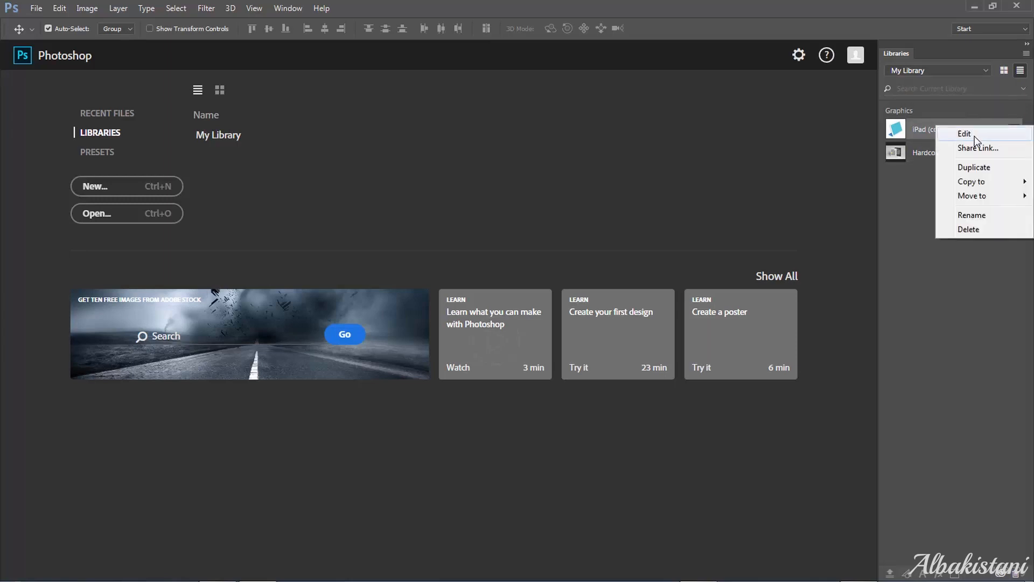
{"action": "left_click", "coordinate": [974, 136]}
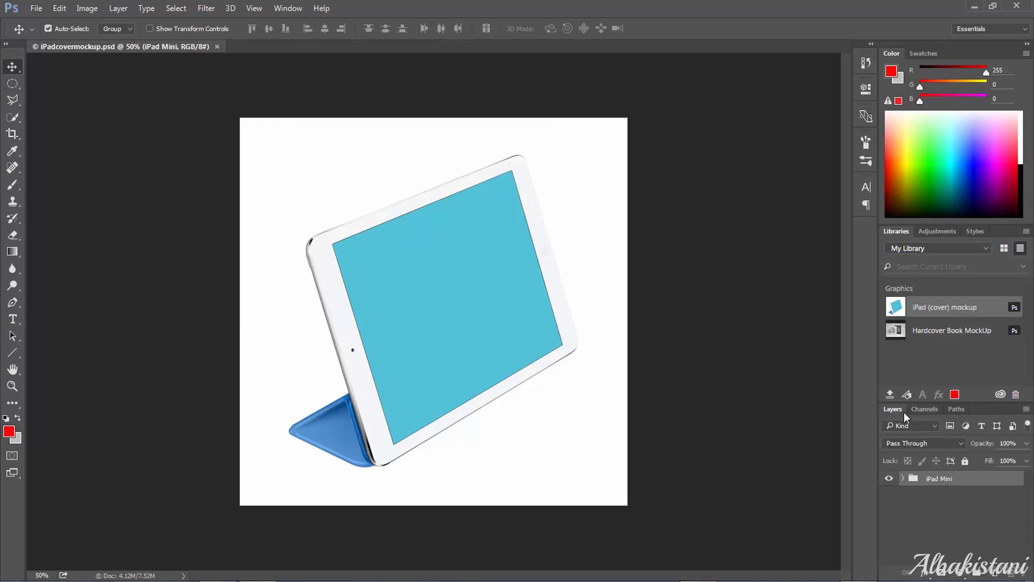
{"action": "left_click", "coordinate": [903, 478]}
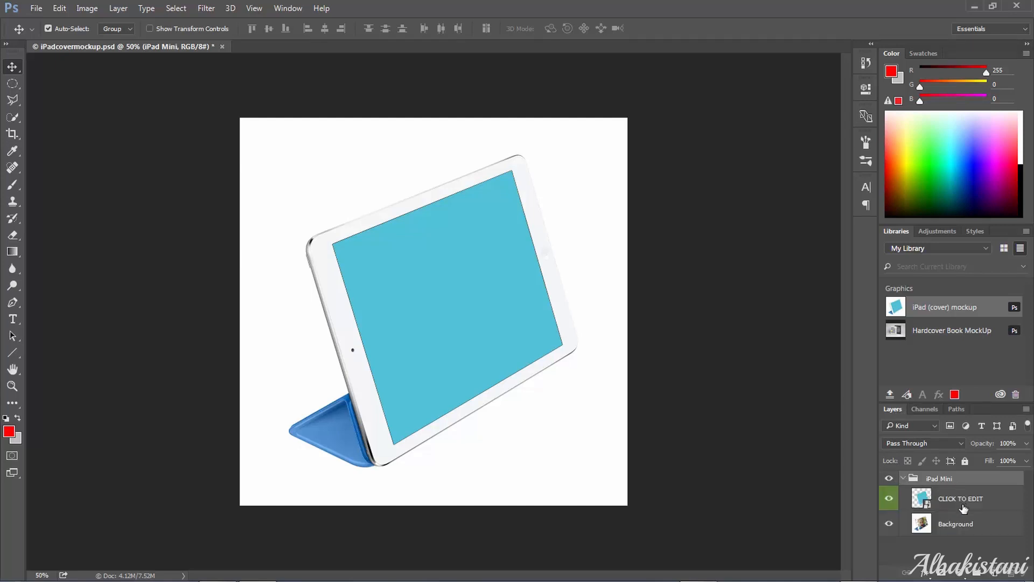
Toggle the visibility of the Background and CLICK TO EDIT layers to examine what each one contains.
{"action": "left_click", "coordinate": [889, 524]}
{"action": "left_click", "coordinate": [889, 524]}
{"action": "left_click", "coordinate": [889, 498]}
{"action": "left_click", "coordinate": [889, 498]}
{"action": "left_click", "coordinate": [890, 500]}
{"action": "left_click", "coordinate": [890, 500]}
Open the website screenshot image from the product-mockup-resources folder.
{"action": "left_click", "coordinate": [42, 7]}
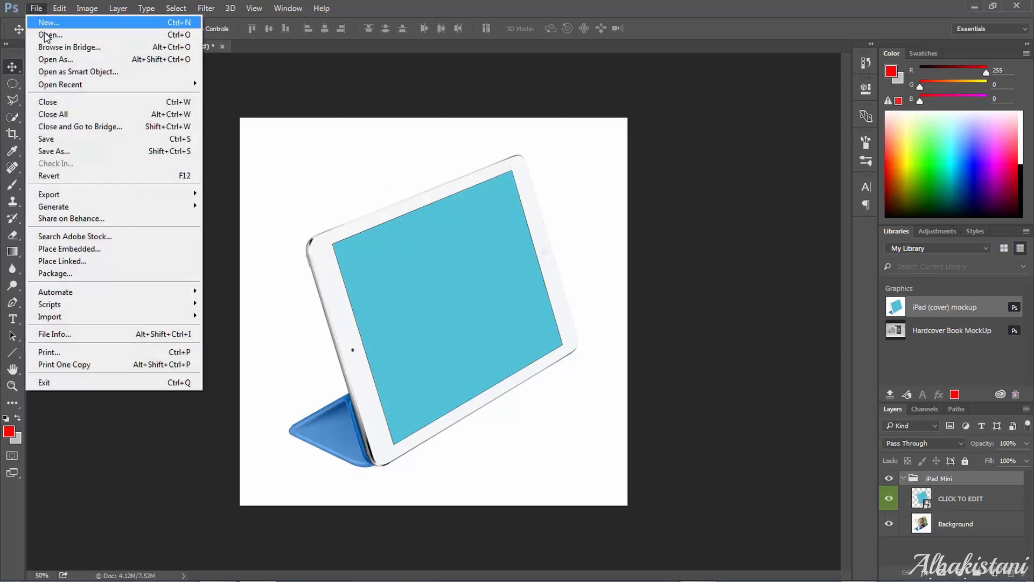
{"action": "left_click", "coordinate": [44, 34]}
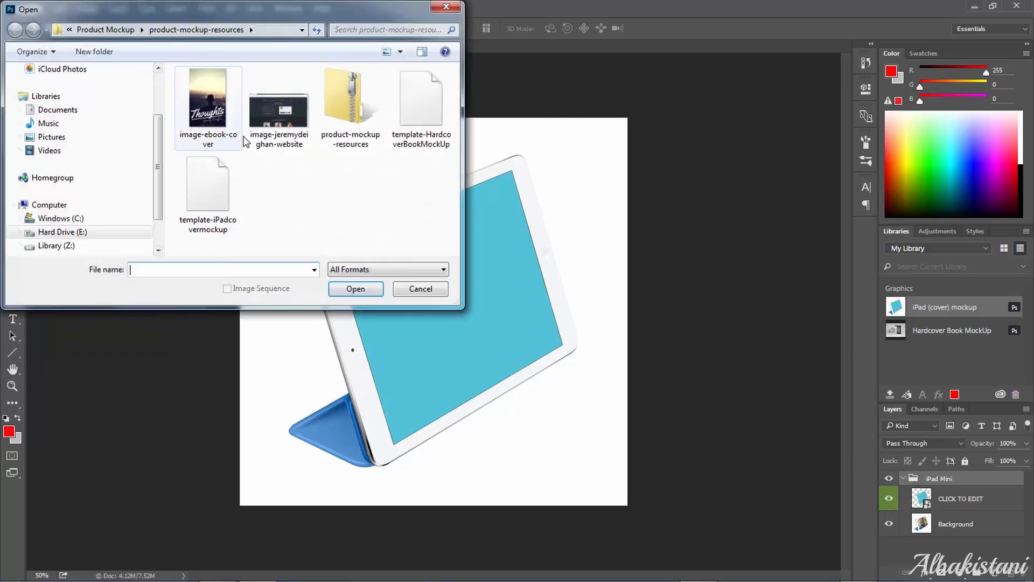
{"action": "left_click", "coordinate": [290, 139]}
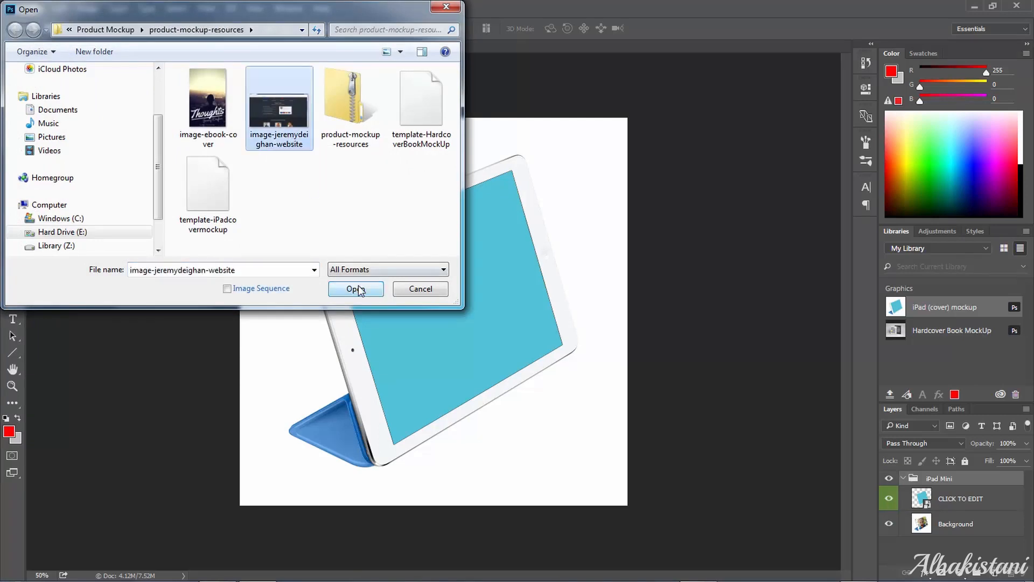
{"action": "left_click", "coordinate": [356, 289]}
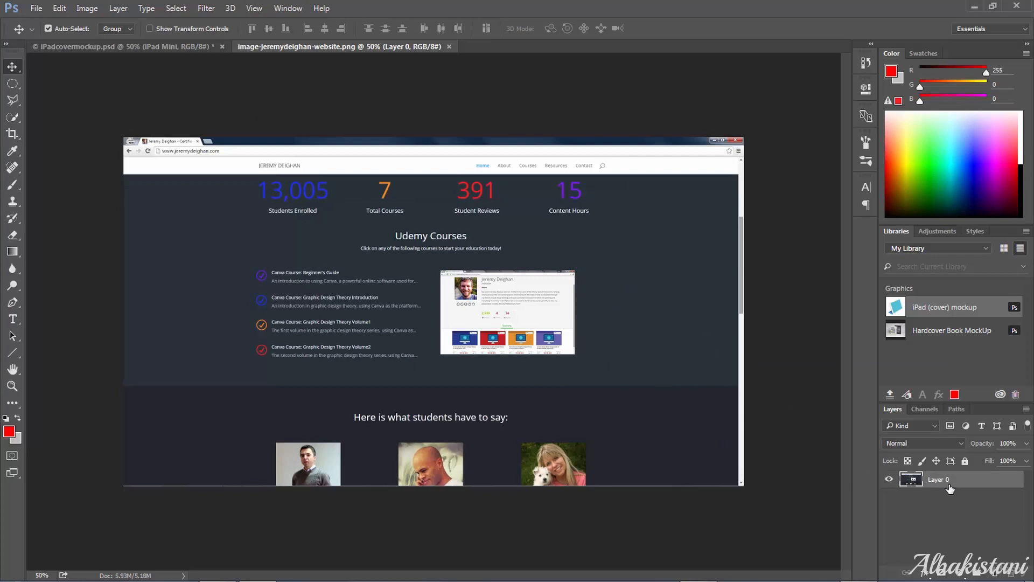
Copy the website screenshot layer into iPadcovermockup.psd above CLICK TO EDIT and clip it to that layer with a clipping mask.
{"action": "left_click_drag", "start_coordinate": [949, 488], "coordinate": [145, 82]}
{"action": "left_click_drag", "start_coordinate": [133, 74], "coordinate": [435, 306]}
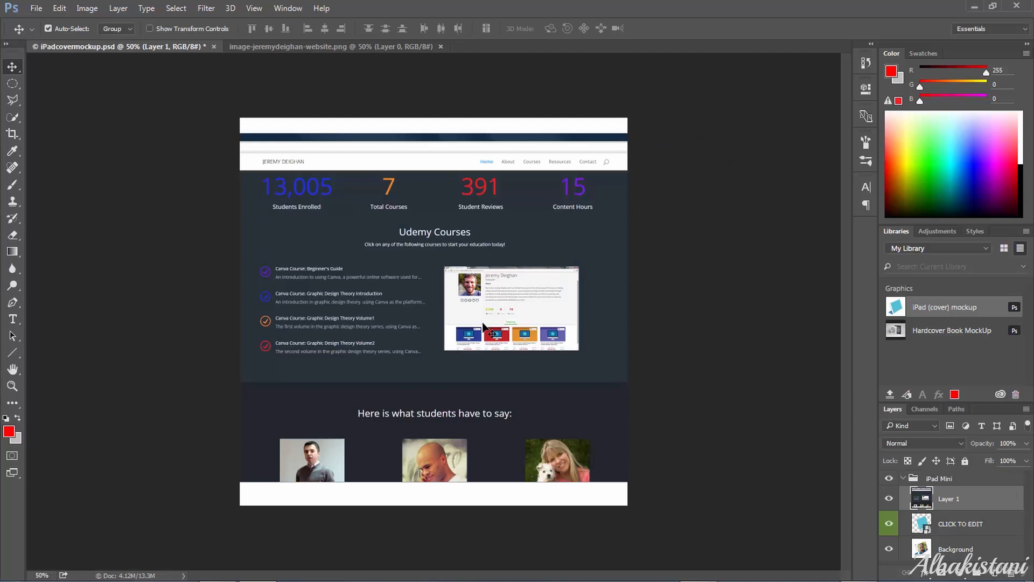
{"action": "right_click", "coordinate": [958, 503]}
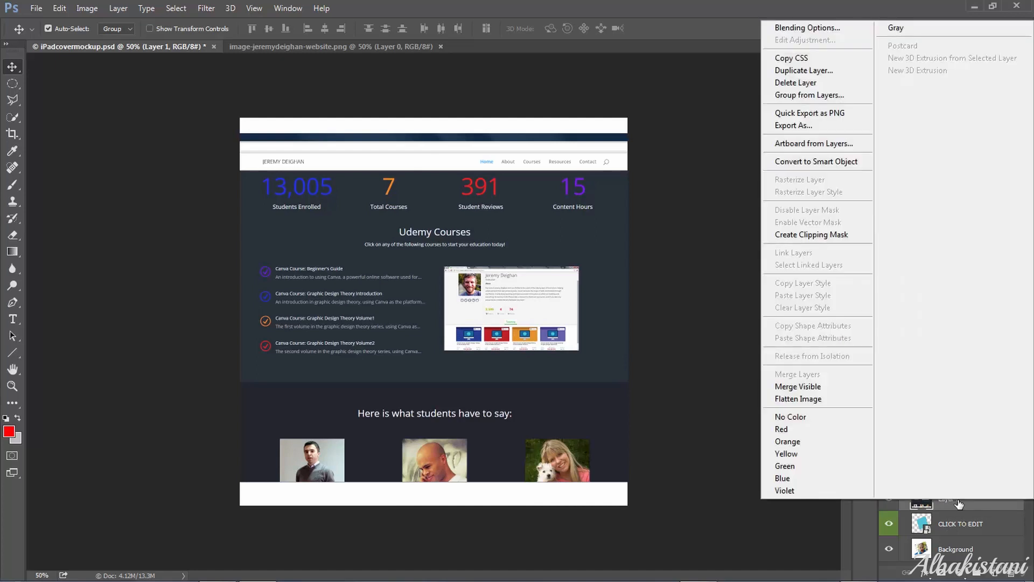
{"action": "left_click", "coordinate": [817, 239]}
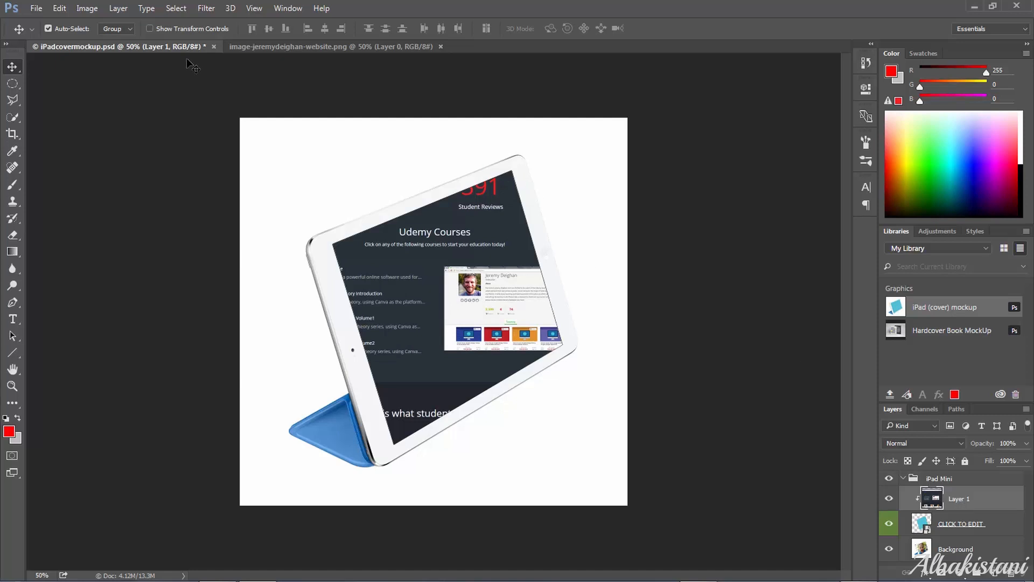
Distort the website screenshot layer so its four corners meet the corners of the iPad screen.
{"action": "left_click", "coordinate": [56, 8]}
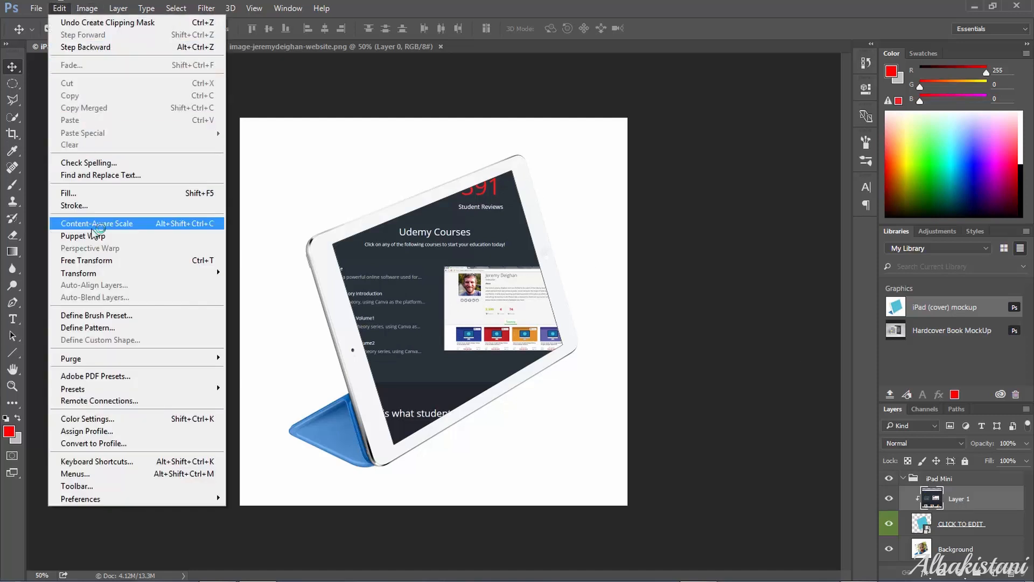
{"action": "left_click", "coordinate": [102, 274]}
{"action": "left_click", "coordinate": [262, 329]}
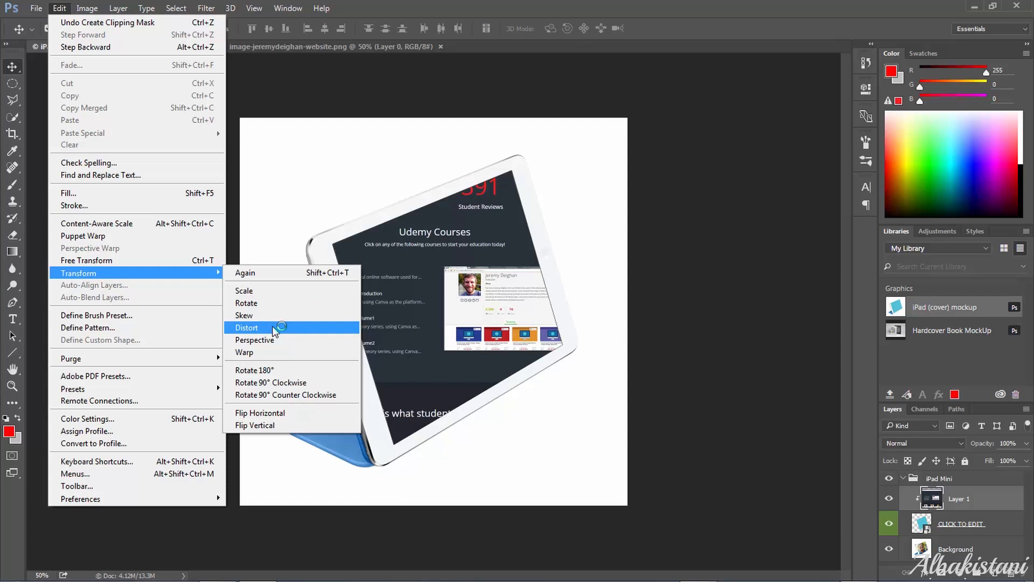
{"action": "left_click", "coordinate": [275, 328]}
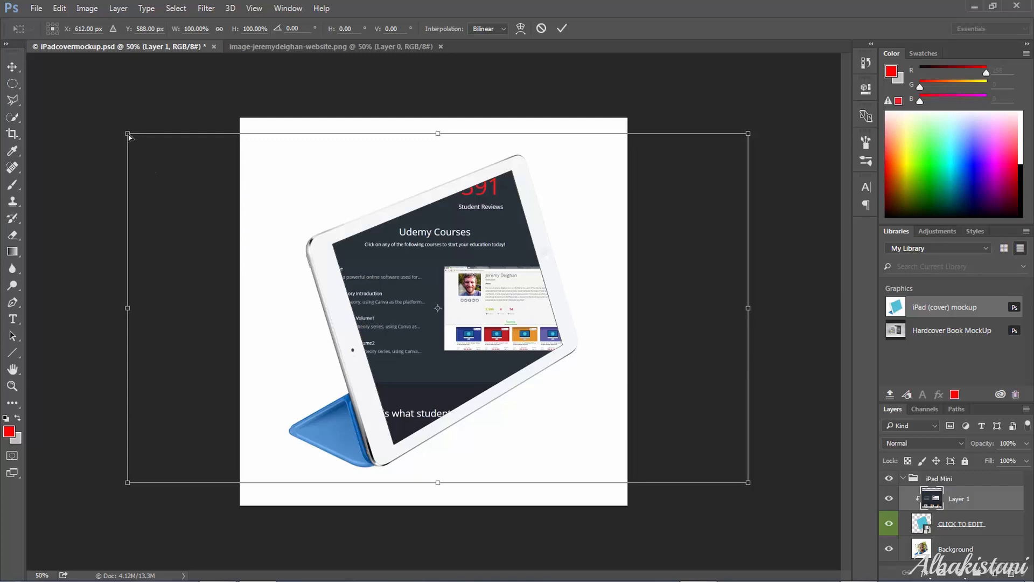
{"action": "left_click_drag", "start_coordinate": [130, 137], "coordinate": [332, 242]}
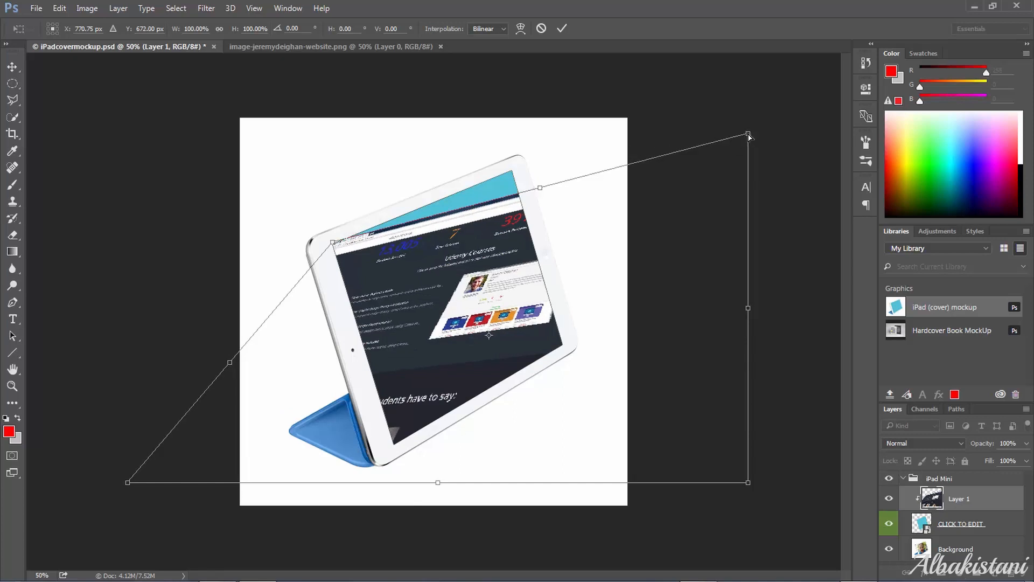
{"action": "left_click_drag", "start_coordinate": [749, 136], "coordinate": [514, 176]}
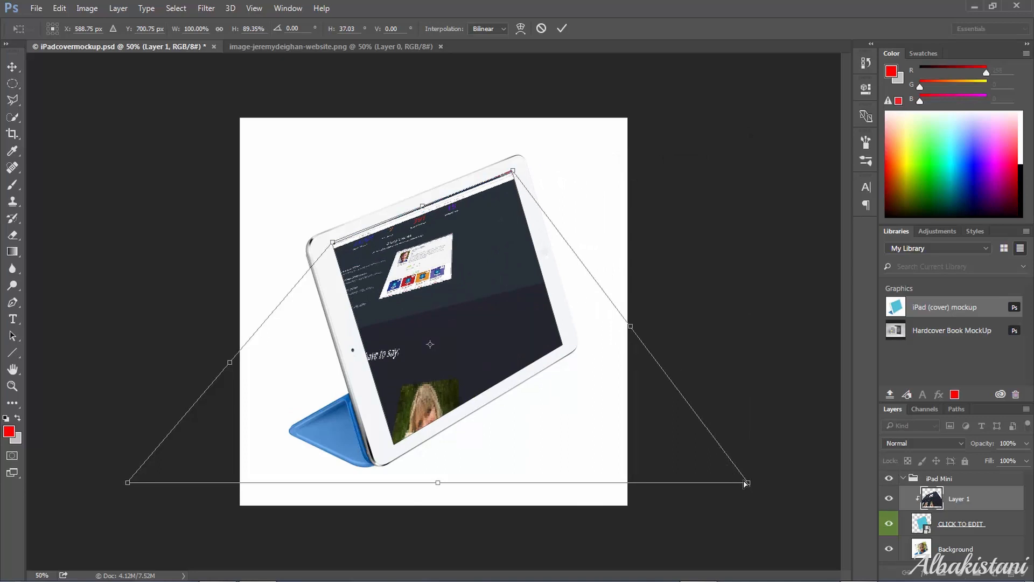
{"action": "left_click_drag", "start_coordinate": [751, 485], "coordinate": [563, 343]}
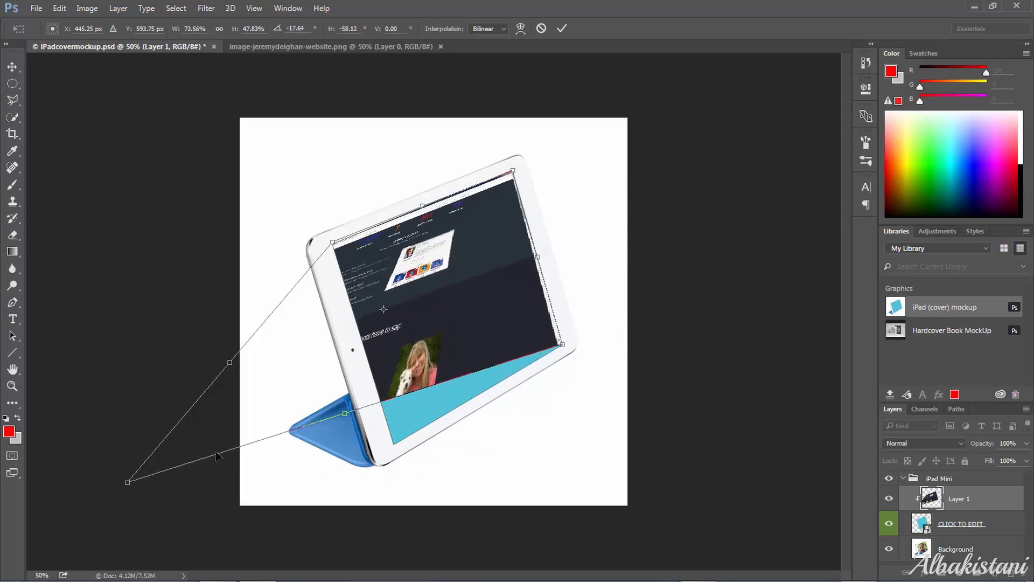
{"action": "left_click_drag", "start_coordinate": [129, 484], "coordinate": [395, 448]}
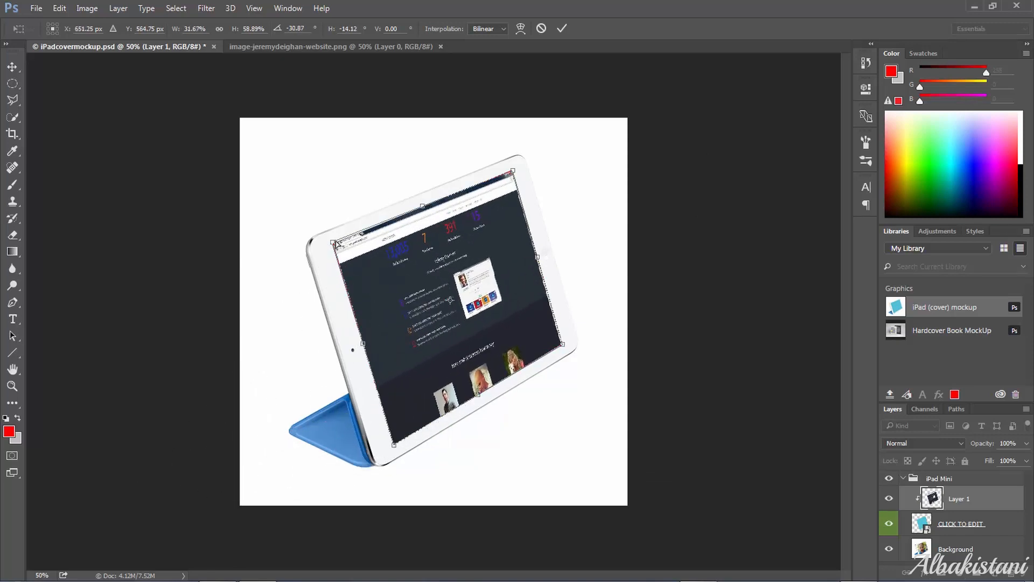
Fine-tune the distorted screenshot's two upper corners and lower-right corner against the iPad screen edges and apply the transform.
{"action": "left_click_drag", "start_coordinate": [333, 243], "coordinate": [334, 245]}
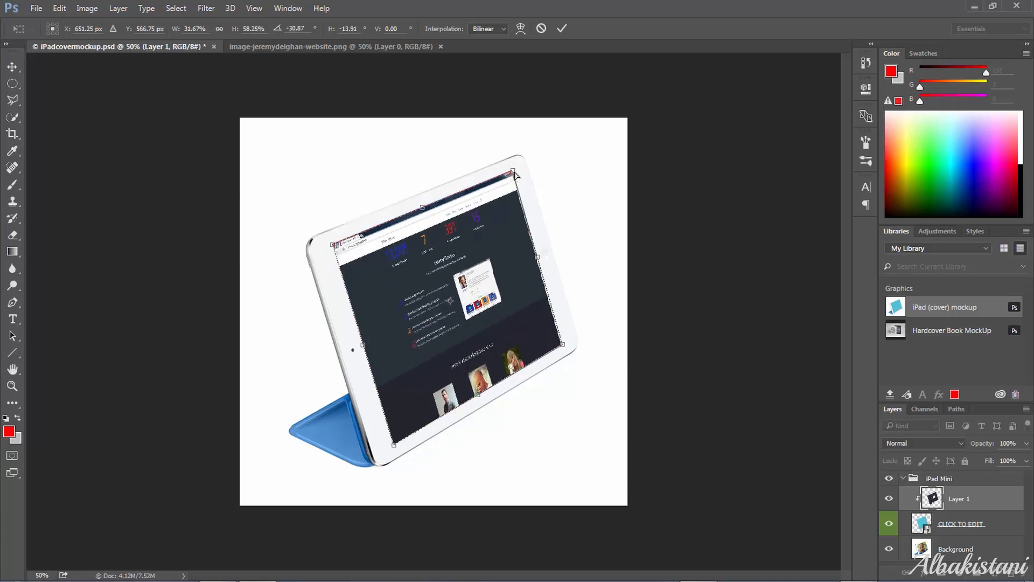
{"action": "left_click_drag", "start_coordinate": [515, 173], "coordinate": [515, 174]}
{"action": "left_click_drag", "start_coordinate": [564, 345], "coordinate": [568, 348]}
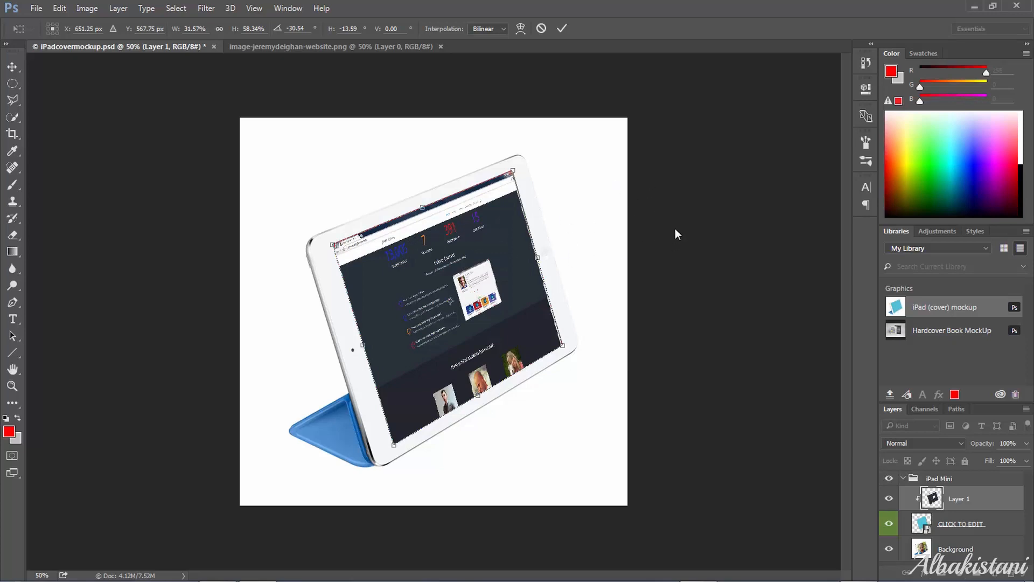
{"action": "key", "text": "Return"}
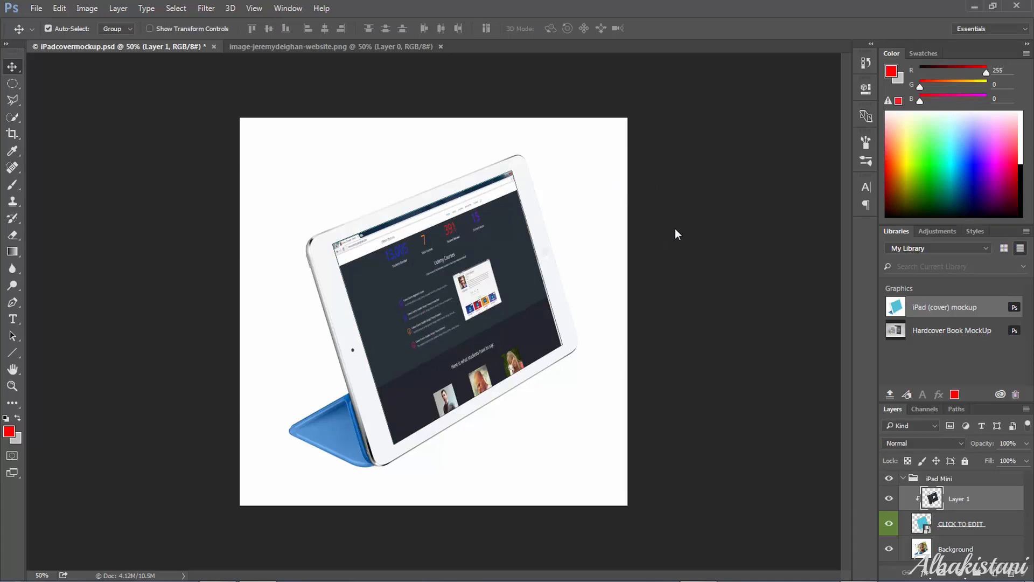